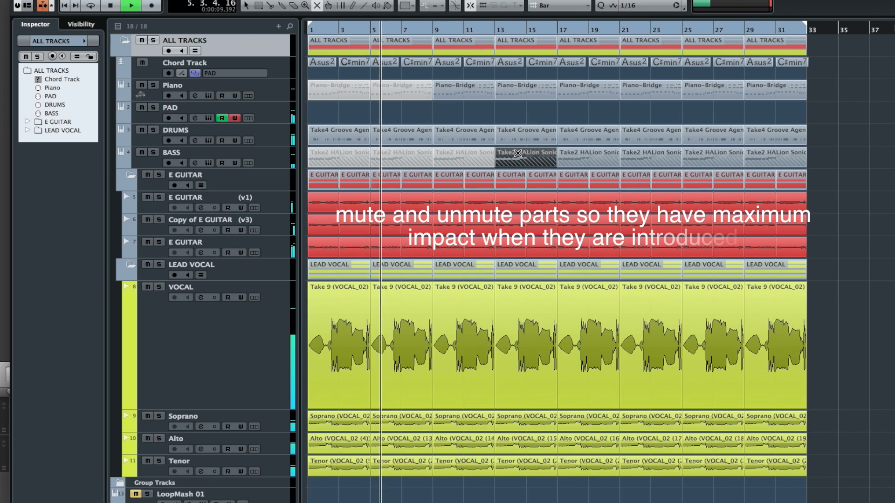
# Mute the BASS part at bar 13 and the Copy of E GUITAR (v3) and lower E GUITAR clips from bar 1 to bar 13.
pyautogui.click(517, 154)
pyautogui.click(315, 244)
pyautogui.click(348, 245)
pyautogui.click(327, 226)
pyautogui.click(348, 224)
pyautogui.moveTo(382, 222); pyautogui.dragTo(473, 247)
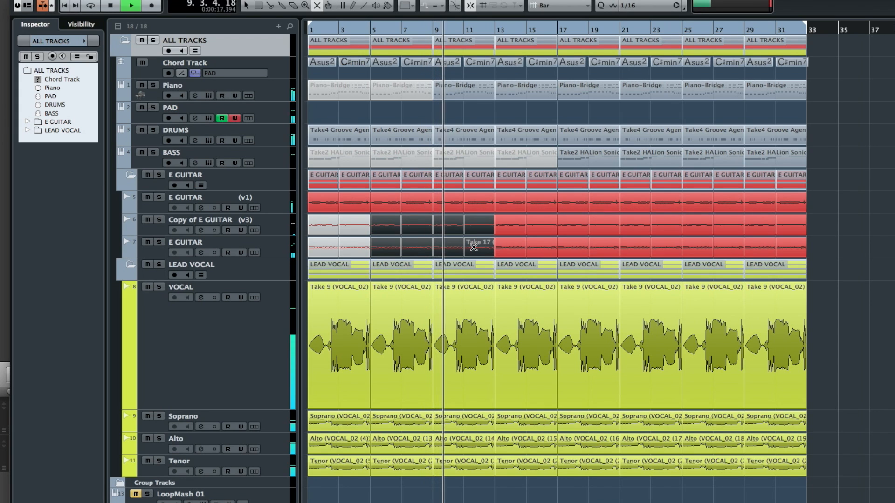
pyautogui.click(362, 197)
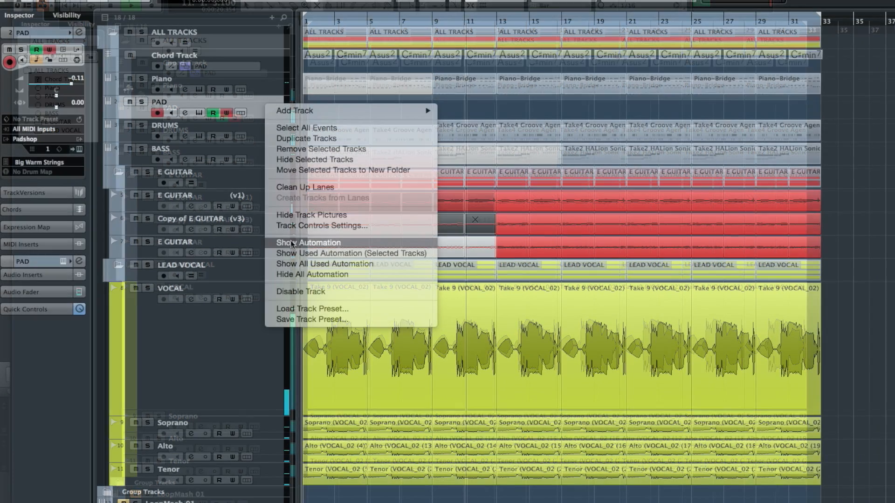
# Show the PAD track's volume automation and draw a rising ramp from bar 1 to about -1.95 dB at bar 9.
pyautogui.click(289, 241)
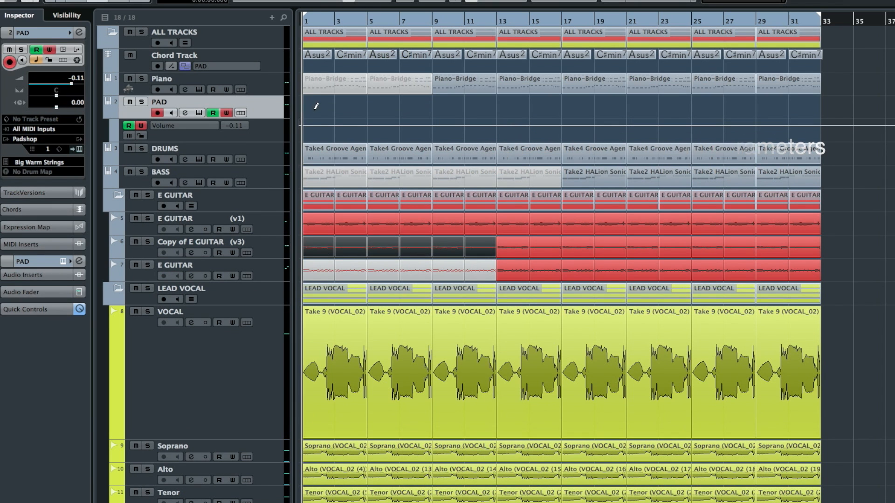
pyautogui.moveTo(302, 123)
pyautogui.mouseDown()
pyautogui.moveTo(277, 139)
pyautogui.moveTo(275, 183)
pyautogui.moveTo(259, 208)
pyautogui.mouseUp()
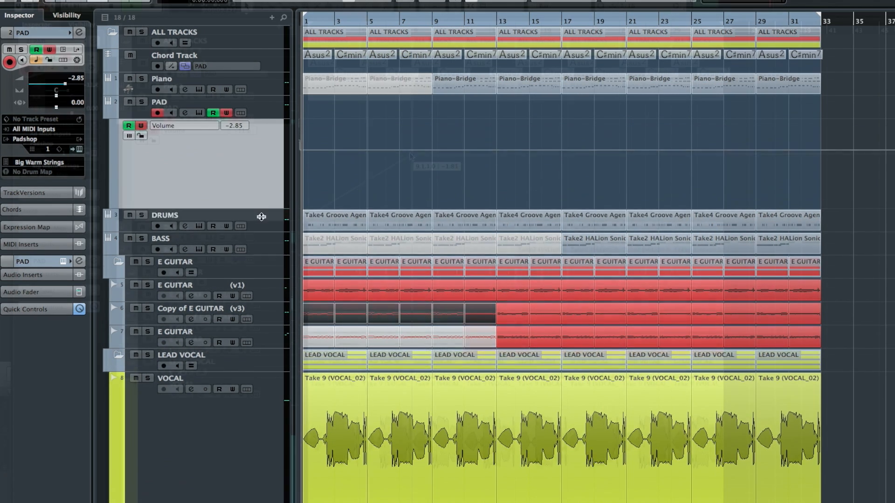
pyautogui.moveTo(408, 155); pyautogui.dragTo(412, 155)
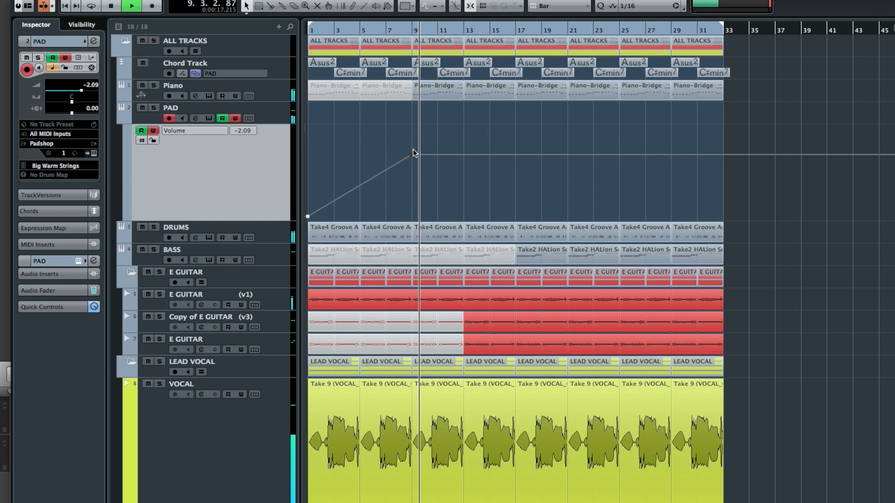
pyautogui.moveTo(413, 152); pyautogui.dragTo(413, 153)
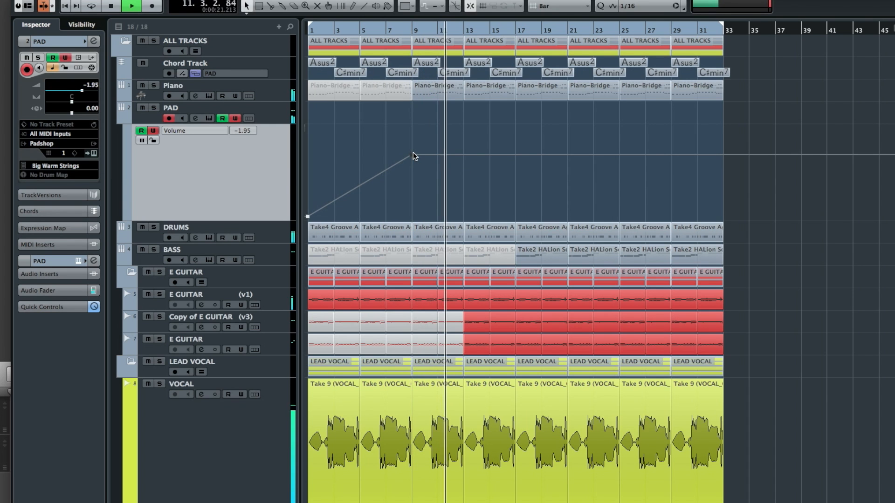
# Equalize the PAD channel with a -24 dB low band at 40.5 Hz, a 4.8 dB boost at 2563 Hz and a 7.0 dB high boost at 12233 Hz.
pyautogui.click(195, 118)
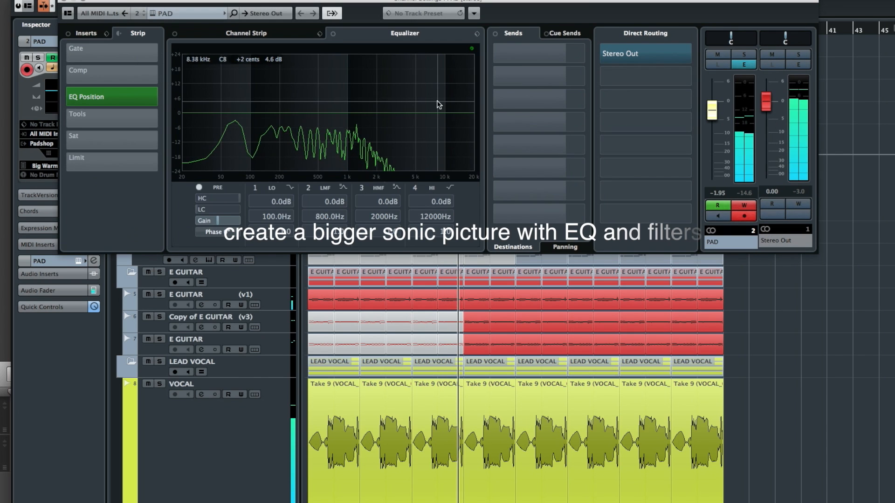
pyautogui.moveTo(378, 113); pyautogui.dragTo(387, 98)
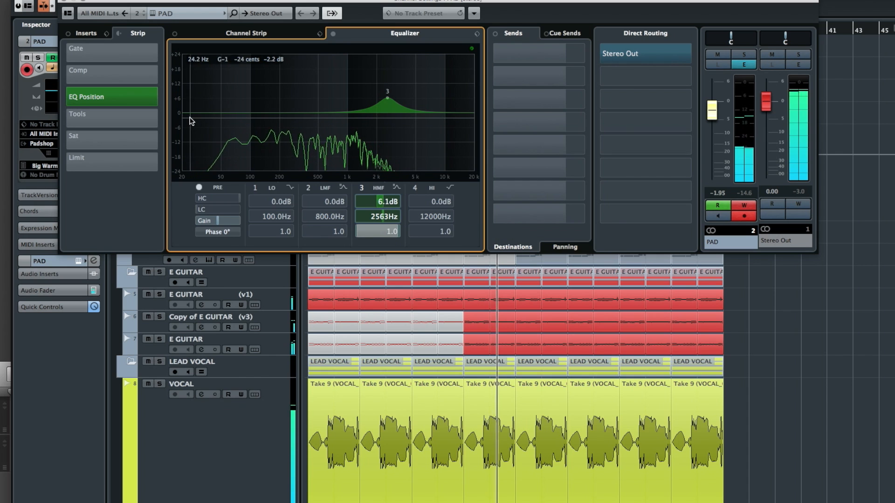
pyautogui.moveTo(250, 113); pyautogui.dragTo(212, 171)
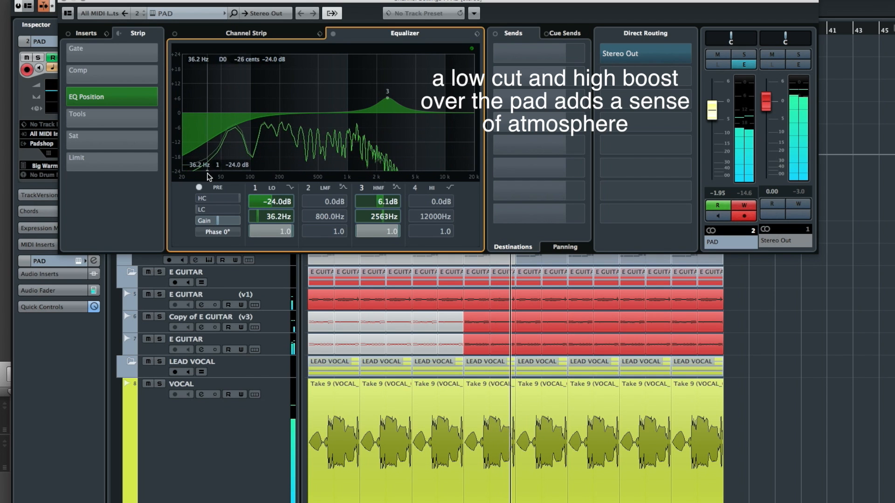
pyautogui.moveTo(452, 113); pyautogui.dragTo(457, 86)
pyautogui.moveTo(387, 96); pyautogui.dragTo(387, 100)
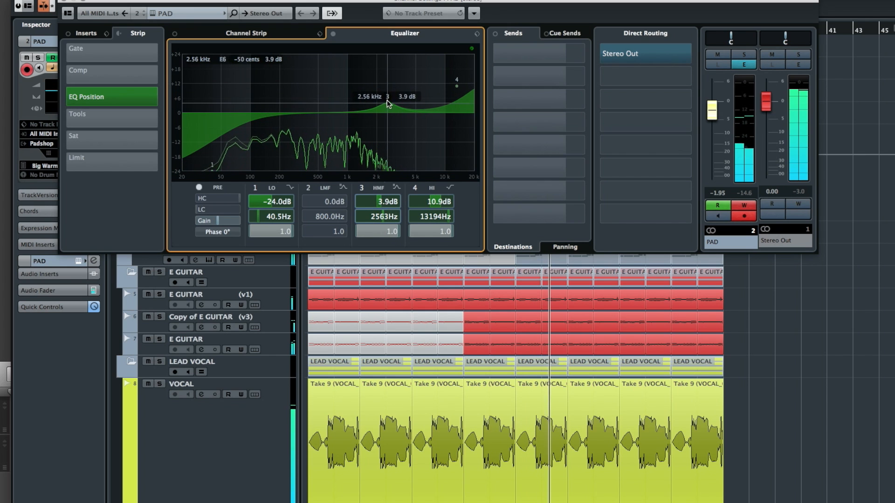
pyautogui.moveTo(458, 90); pyautogui.dragTo(453, 96)
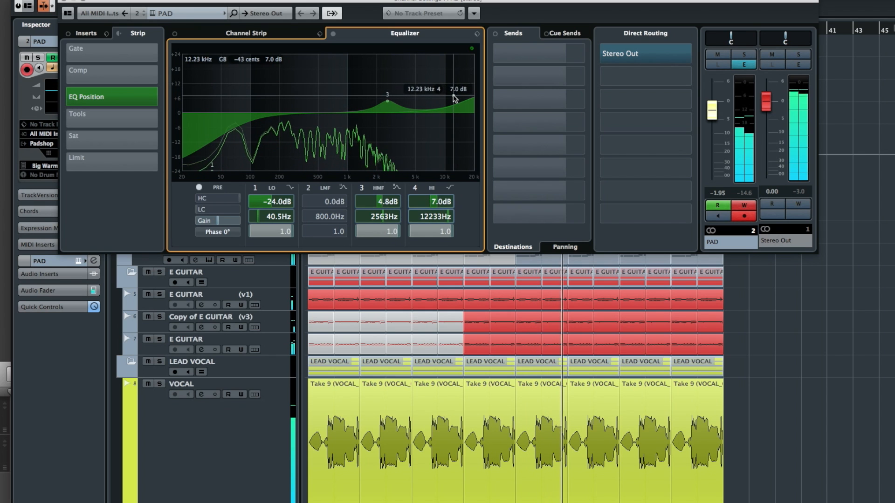
pyautogui.click(64, 1)
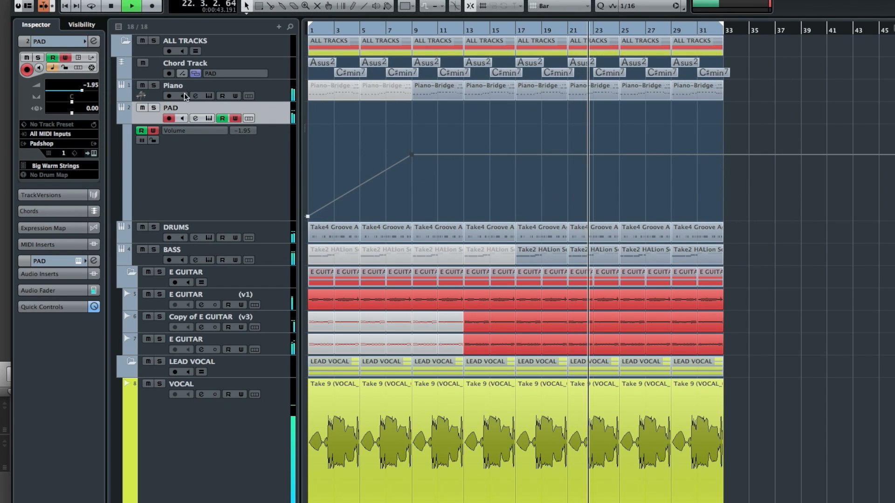
# Change the PAD instrument's filter shape to HP24 in Padshop and raise its cutoff.
pyautogui.click(209, 118)
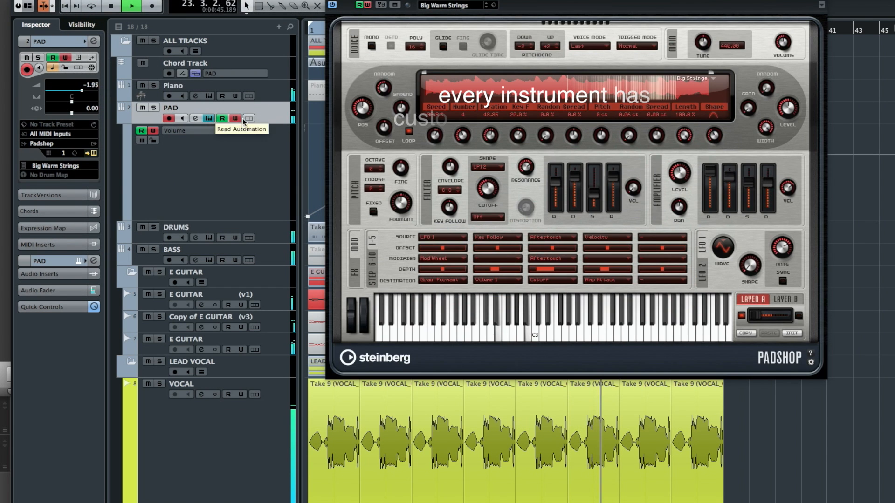
pyautogui.click(481, 166)
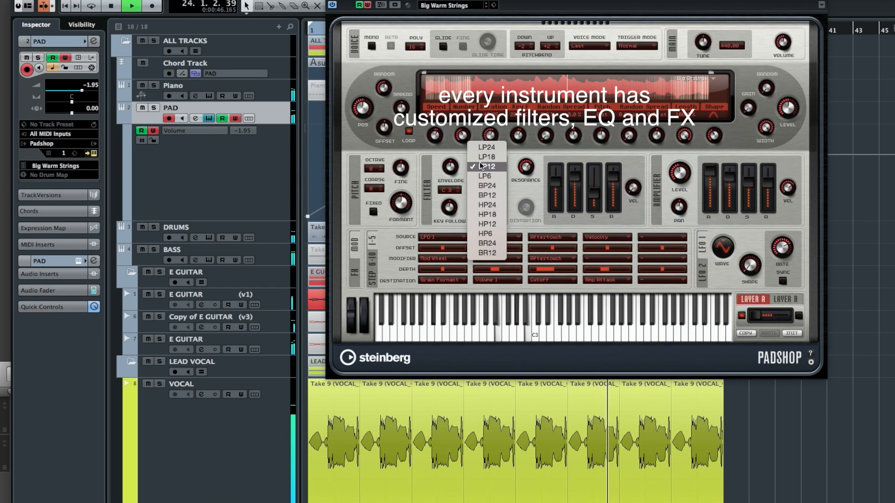
pyautogui.click(487, 202)
pyautogui.moveTo(488, 191); pyautogui.dragTo(491, 160)
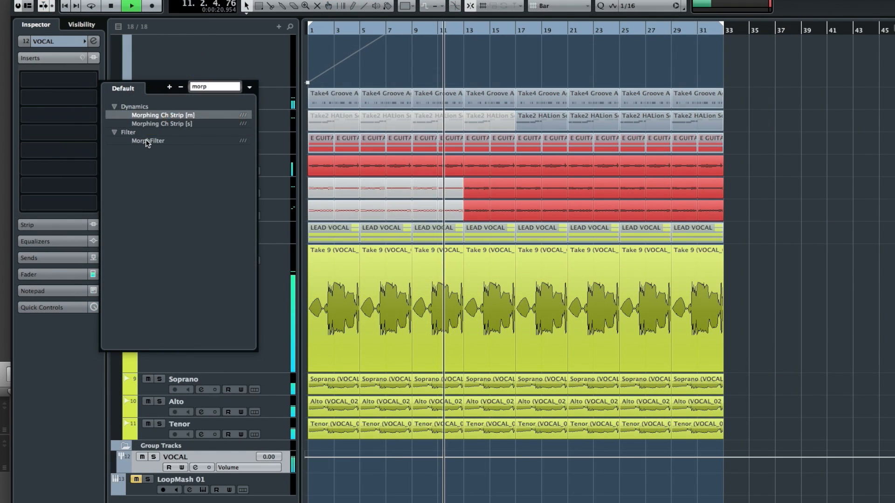
# Insert MorphFilter on the VOCAL group with its low-pass cutoff at about 2470 Hz, and lower the group's fader to -4.37 dB.
pyautogui.click(147, 140)
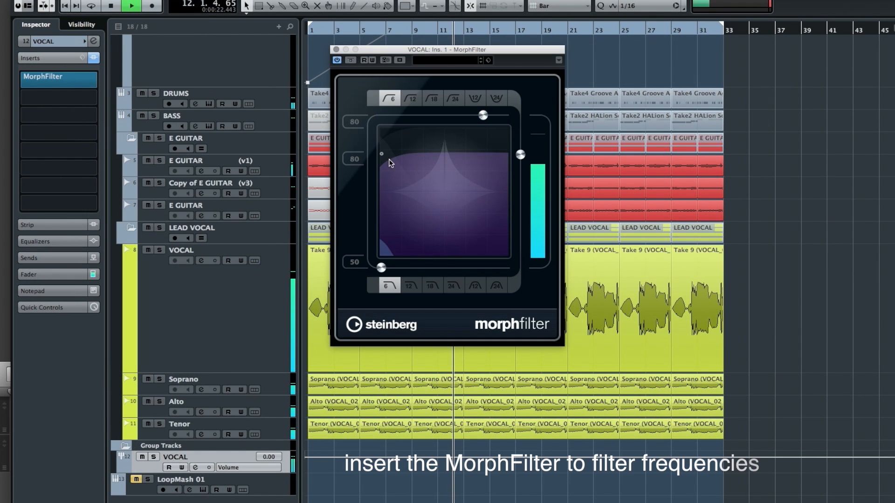
pyautogui.moveTo(392, 153); pyautogui.dragTo(479, 183)
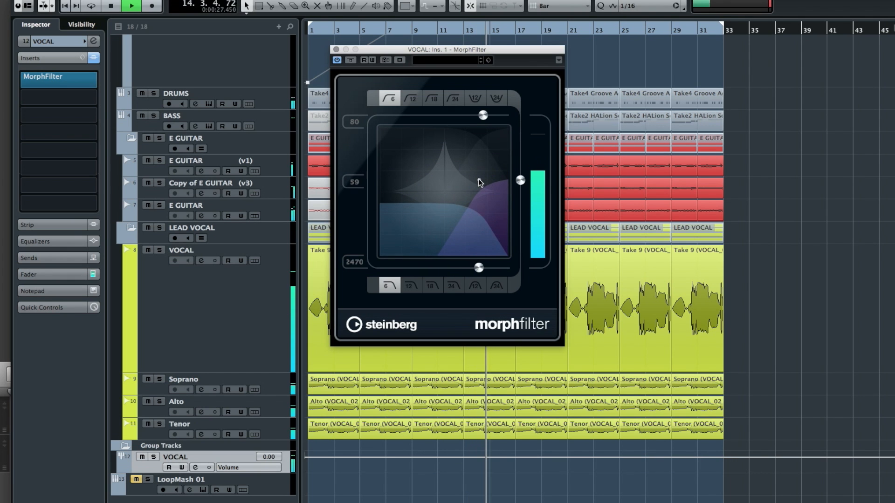
pyautogui.click(27, 275)
pyautogui.moveTo(40, 209); pyautogui.dragTo(41, 225)
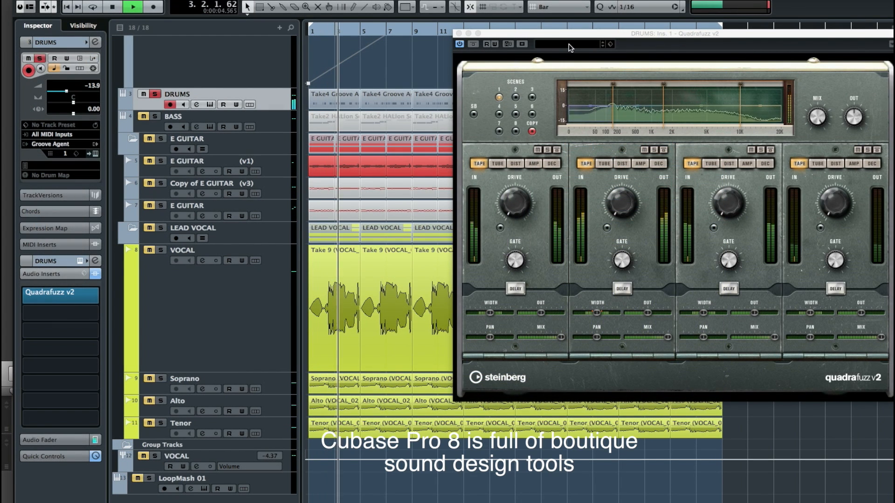
# Load the Fatty Snare 2 preset in the DRUMS Quadrafuzz v2, widen the second band to 200% and reduce that band's mix.
pyautogui.click(569, 45)
pyautogui.doubleClick(605, 174)
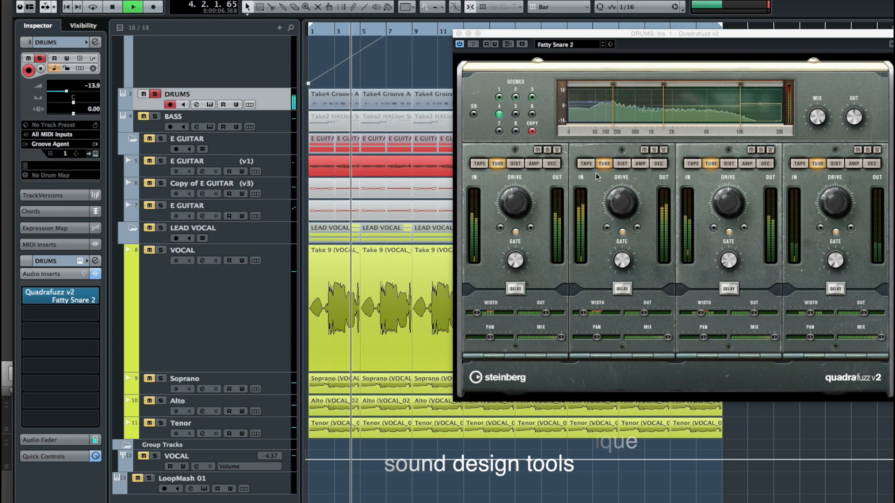
pyautogui.press('space')
pyautogui.moveTo(584, 313); pyautogui.dragTo(607, 314)
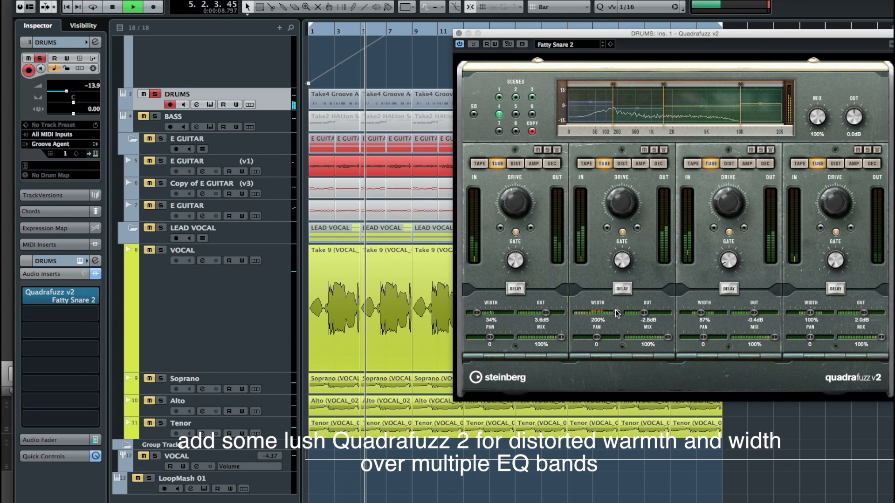
pyautogui.moveTo(667, 337); pyautogui.dragTo(643, 338)
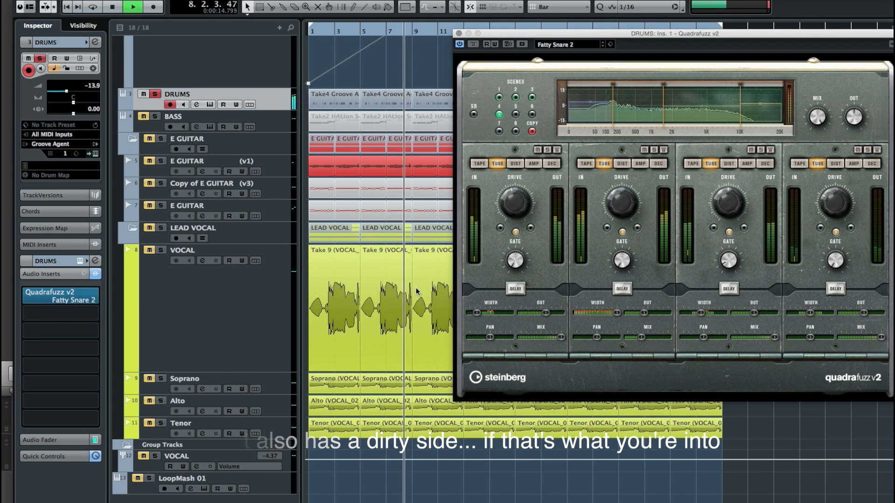
# Cut the DRUMS channel's low EQ band to -22.3 dB at 56.2 Hz and slightly boost the high-mid band around 2000 Hz.
pyautogui.click(96, 42)
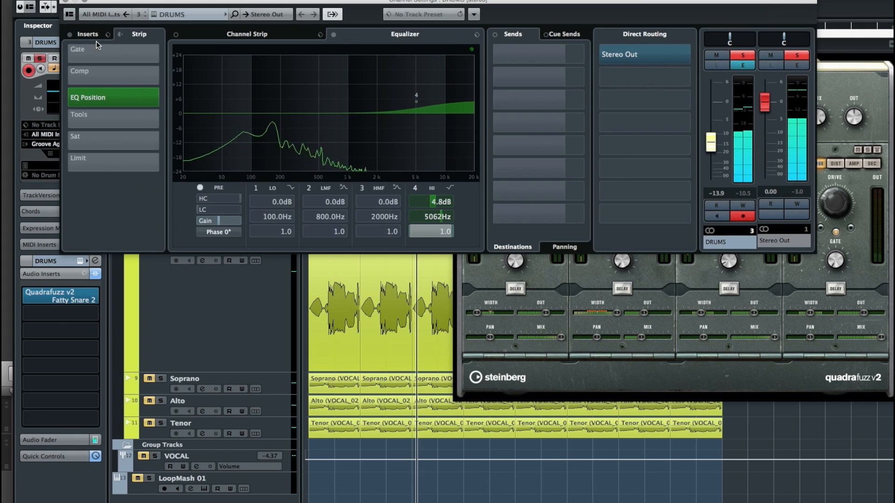
pyautogui.moveTo(229, 127); pyautogui.dragTo(227, 167)
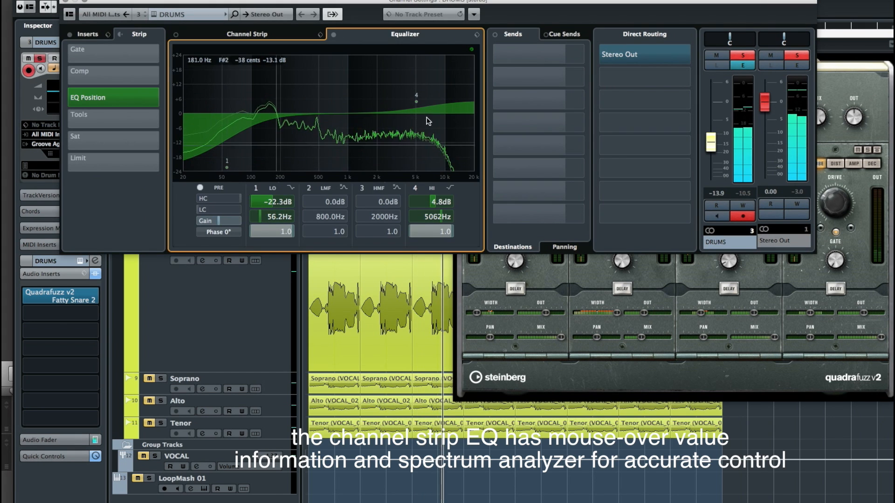
pyautogui.moveTo(377, 113); pyautogui.dragTo(378, 103)
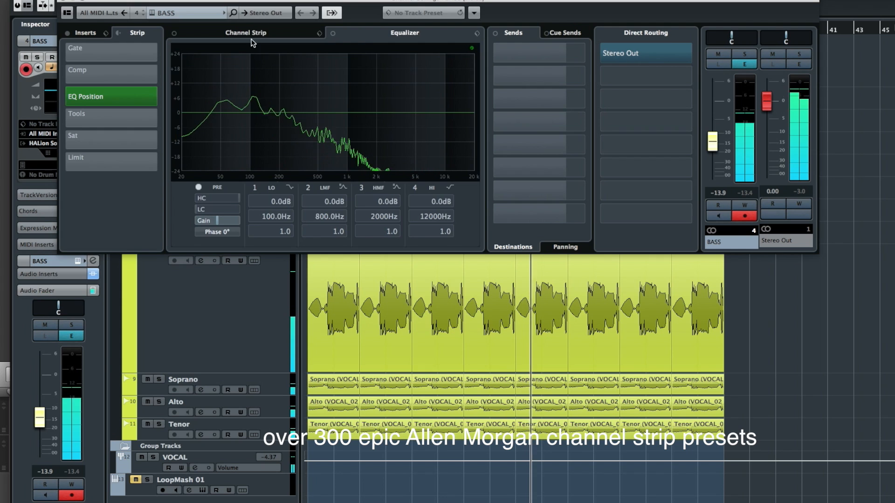
# Load the AM Bass Synth 7 Phat Hip Hop channel strip preset on the BASS channel and raise its fader slightly.
pyautogui.click(250, 28)
pyautogui.click(318, 33)
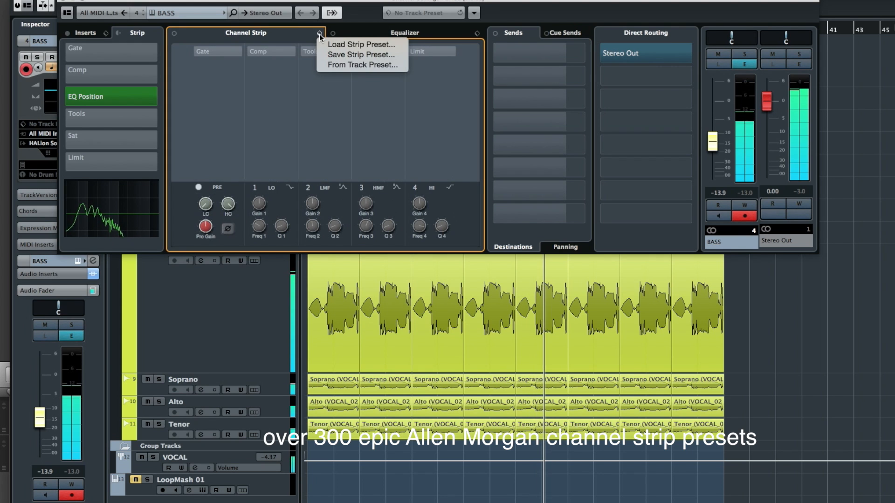
pyautogui.click(354, 44)
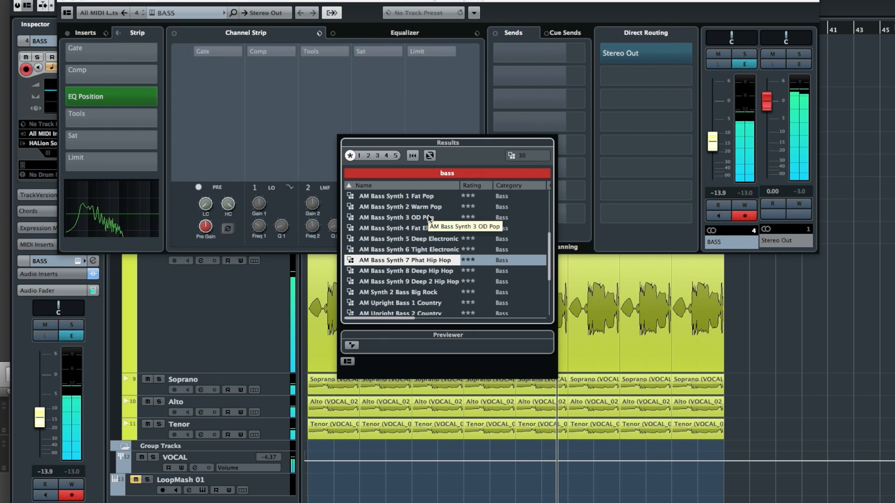
pyautogui.click(416, 250)
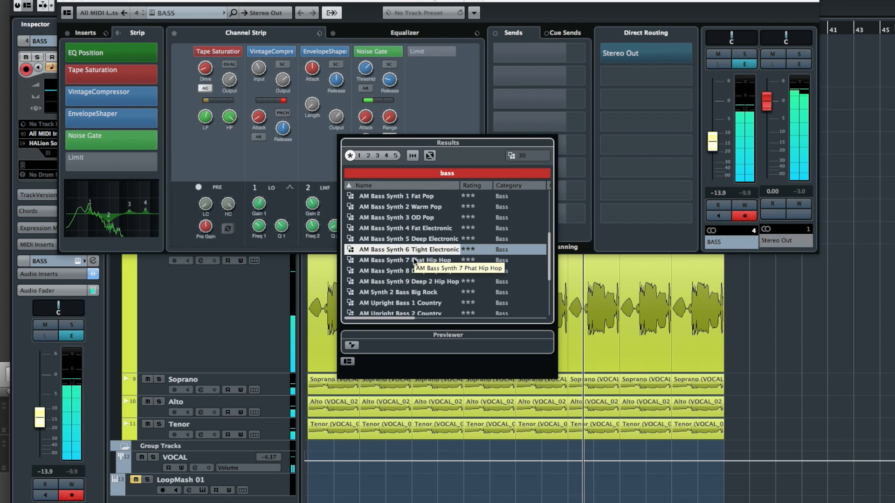
pyautogui.click(413, 259)
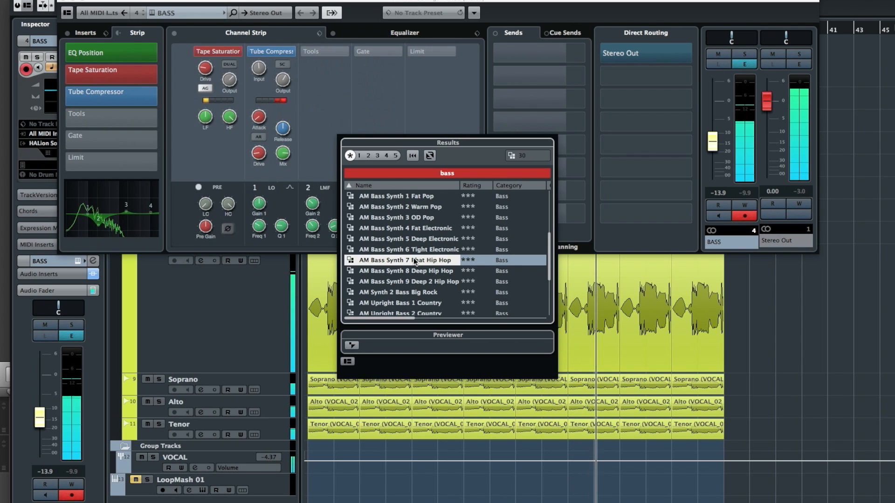
pyautogui.moveTo(714, 142); pyautogui.dragTo(714, 133)
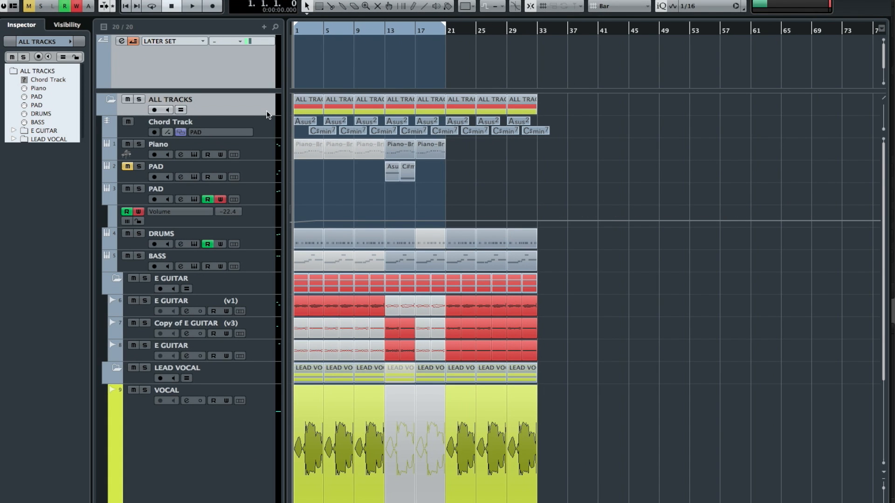
# Collapse the ALL TRACKS folder and draw arranger events A over bars 1–9, B over 9–13, C over 13–17 and D over 17–21.
pyautogui.click(103, 99)
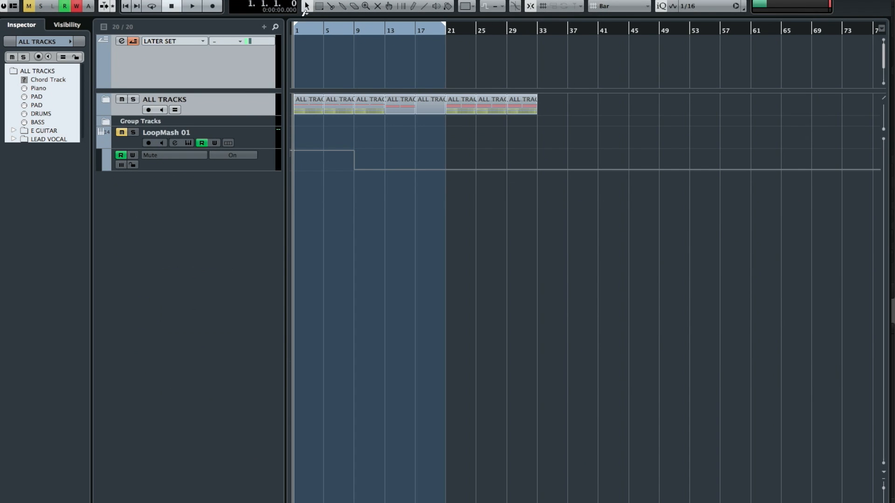
pyautogui.moveTo(302, 53); pyautogui.dragTo(356, 54)
pyautogui.press('h')
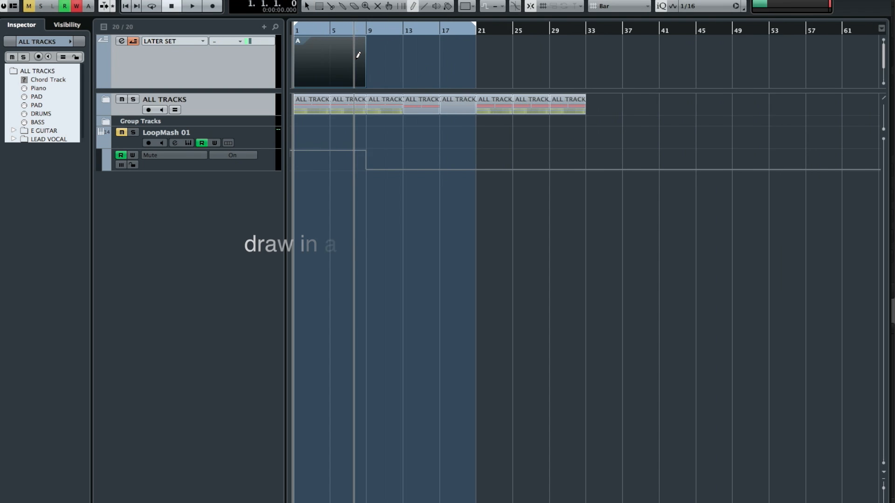
pyautogui.press('h')
pyautogui.moveTo(429, 47); pyautogui.dragTo(608, 53)
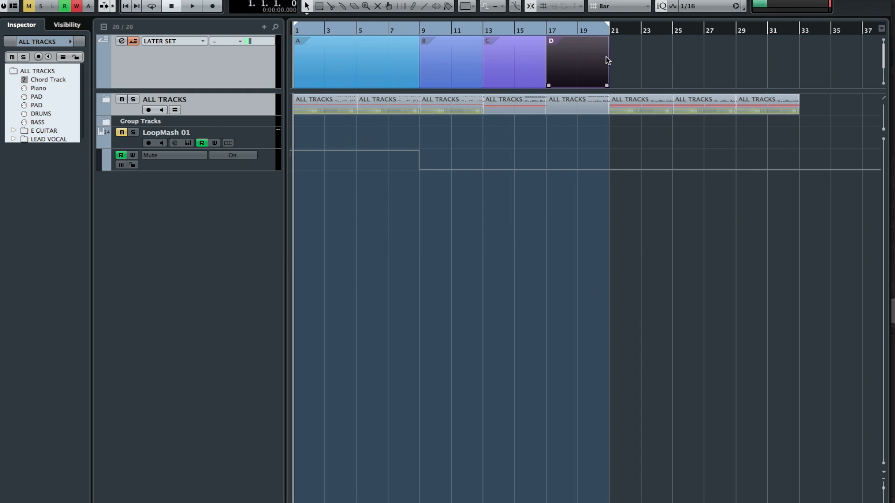
# Open the LoopMash 01 track's instrument editor.
pyautogui.click(259, 145)
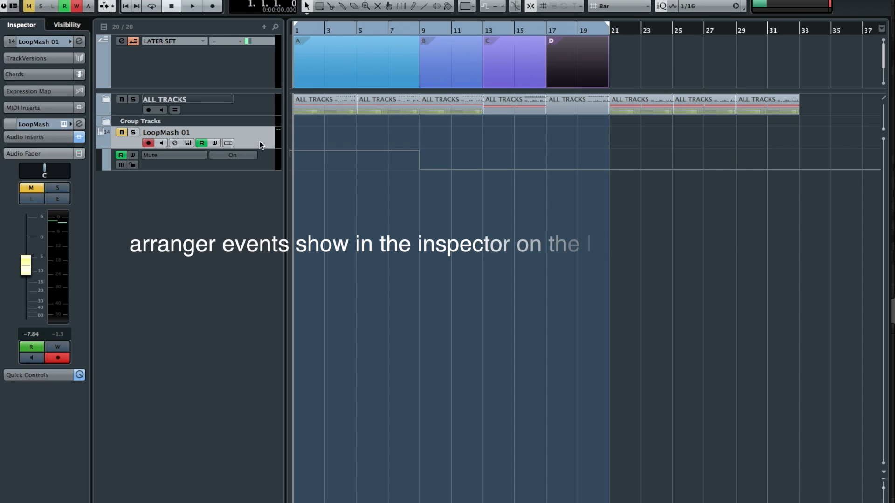
pyautogui.click(192, 143)
# Set the arranger track's jump mode to End and trigger arranger event A.
pyautogui.click(66, 363)
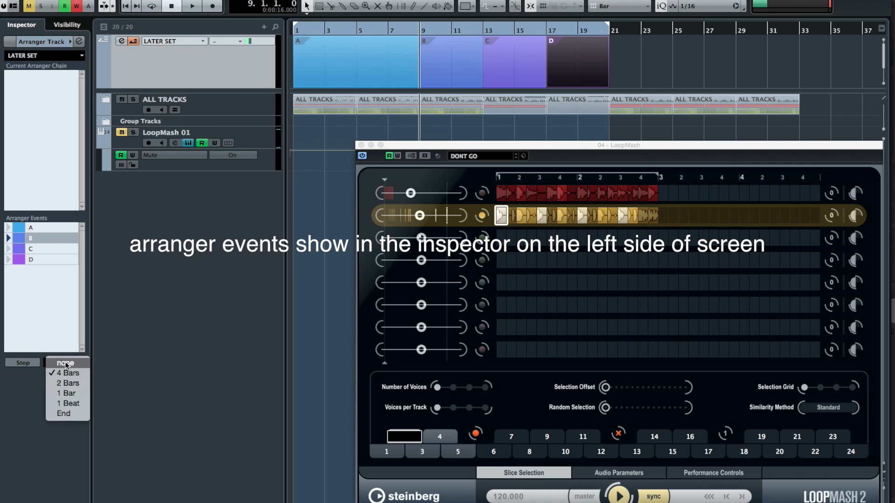
pyautogui.click(64, 414)
pyautogui.click(9, 227)
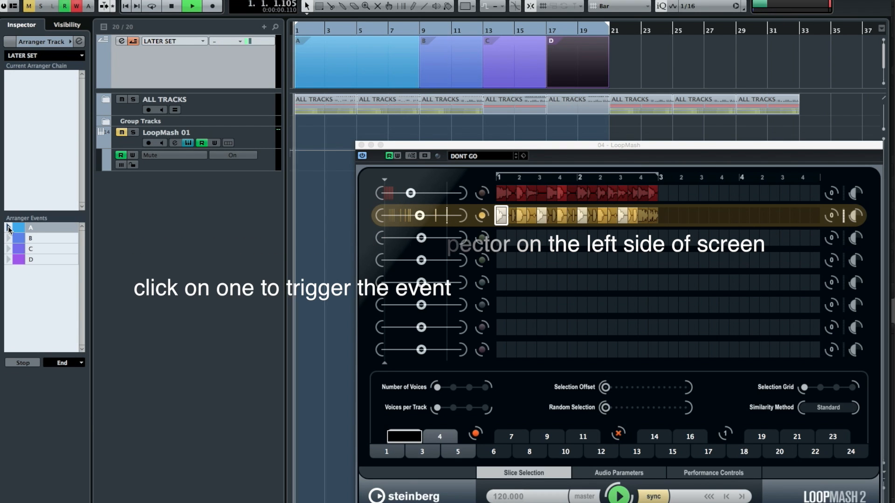
# Set the arranger track's jump mode to 1 Bar and trigger arranger event B.
pyautogui.click(75, 364)
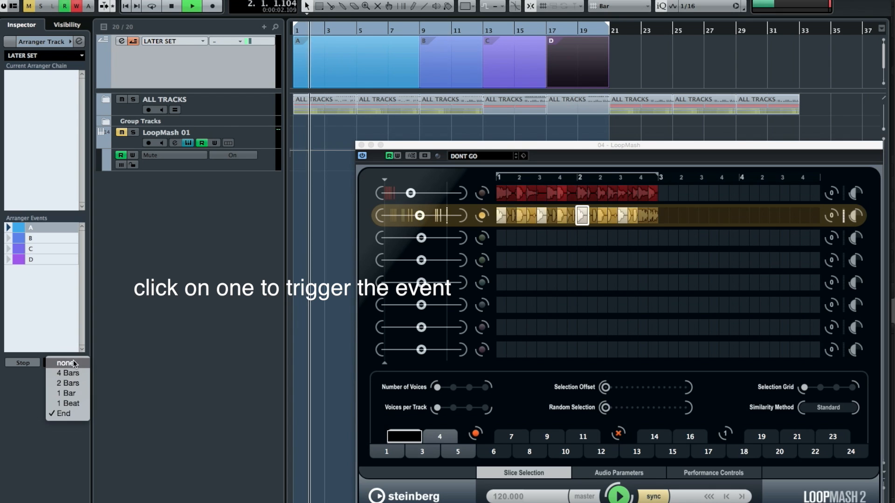
pyautogui.click(69, 394)
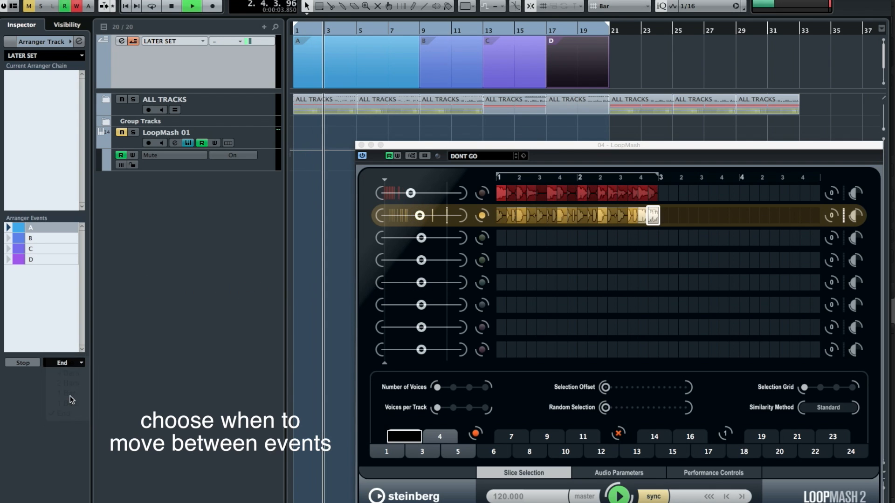
pyautogui.click(9, 238)
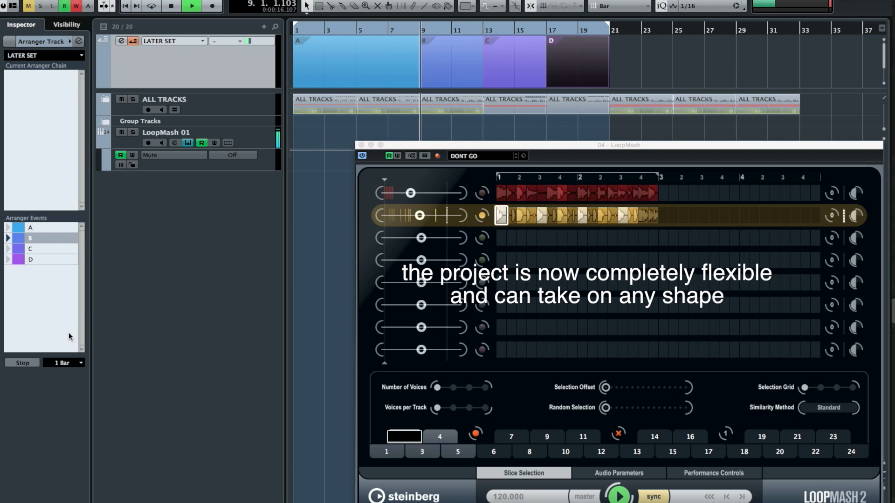
# Switch the arranger jump mode to 2 Bars and then to 4 Bars during event B, and cue arranger event C.
pyautogui.click(66, 363)
pyautogui.click(68, 383)
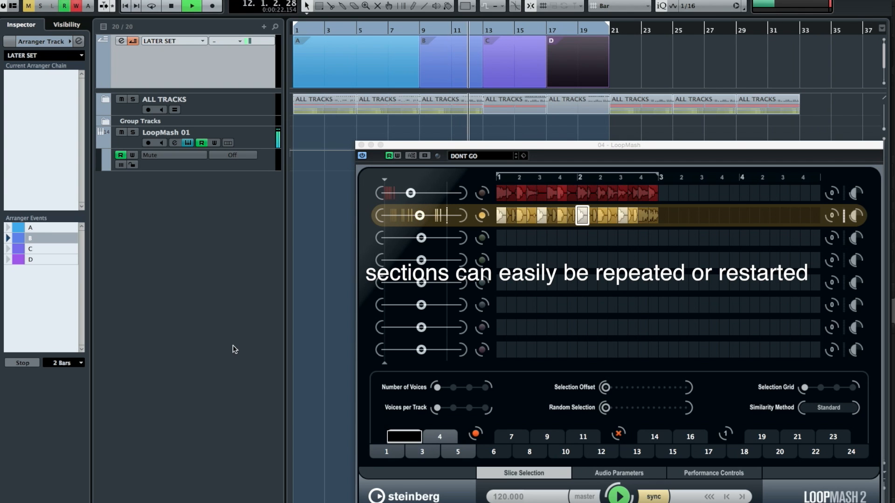
pyautogui.click(64, 363)
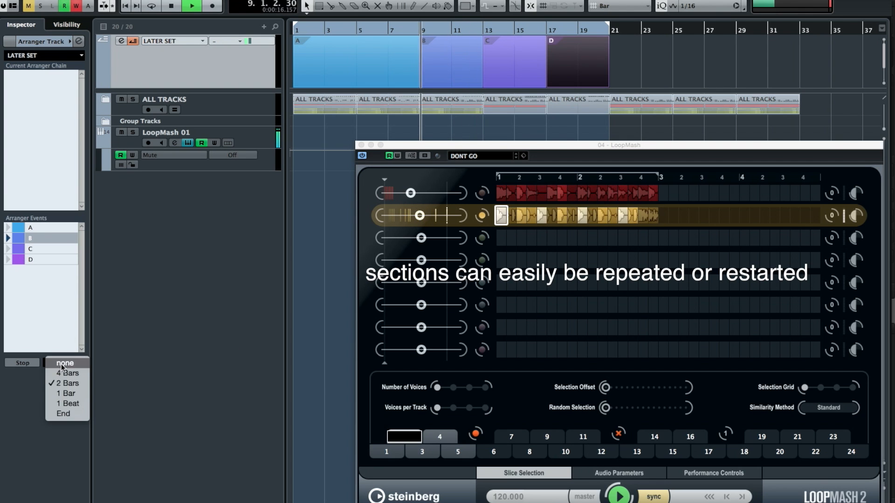
pyautogui.click(66, 373)
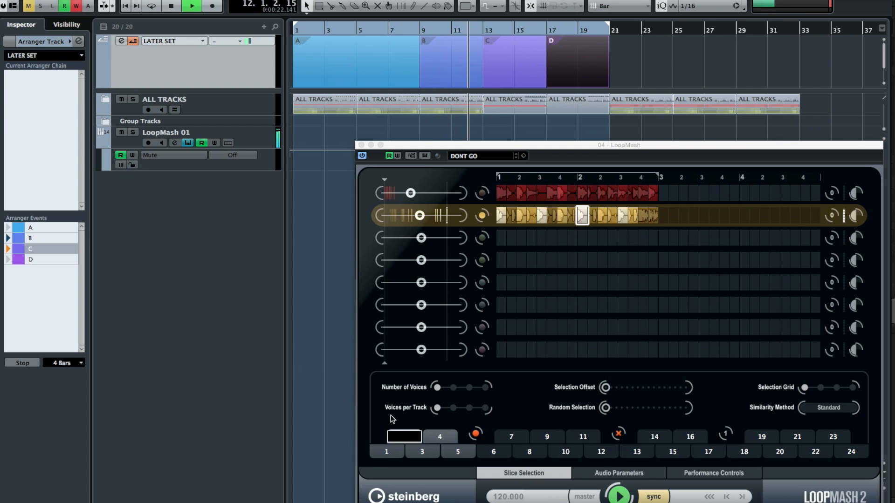
# Trigger LoopMash scene 3, lower the first loop track's similarity gain slightly and close the LoopMash editor.
pyautogui.click(425, 452)
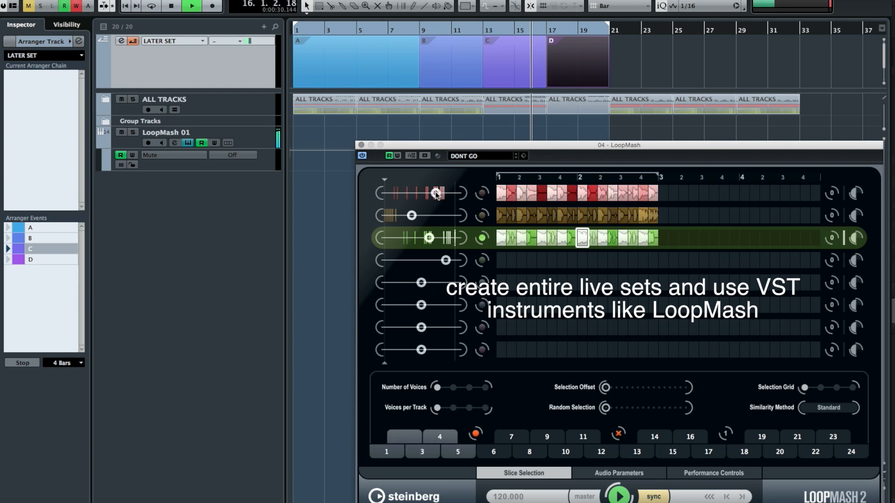
pyautogui.moveTo(437, 193); pyautogui.dragTo(433, 193)
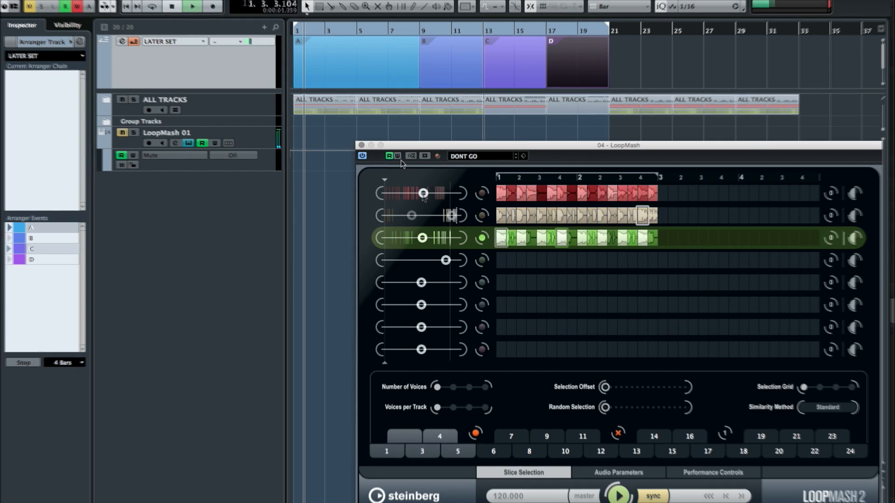
pyautogui.click(362, 145)
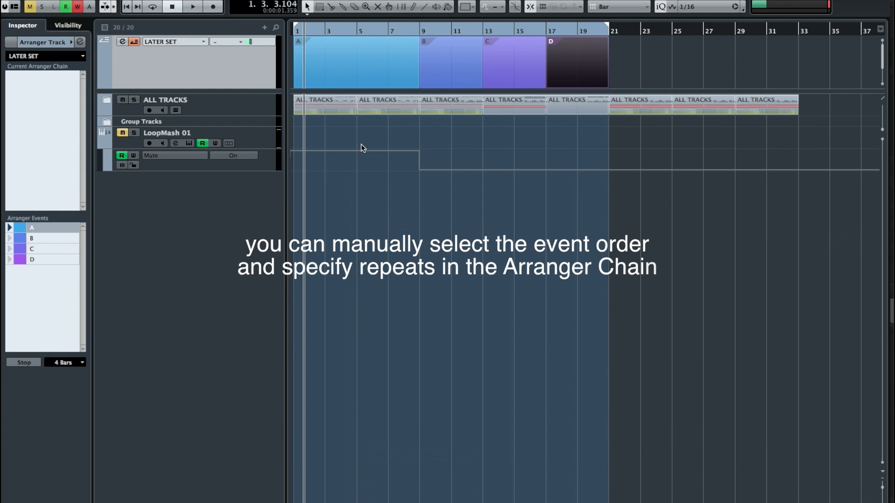
# Build the current arranger chain from events A, B, C and D in that order.
pyautogui.moveTo(20, 228); pyautogui.dragTo(17, 87)
pyautogui.moveTo(21, 240); pyautogui.dragTo(18, 87)
pyautogui.moveTo(20, 254); pyautogui.dragTo(22, 170)
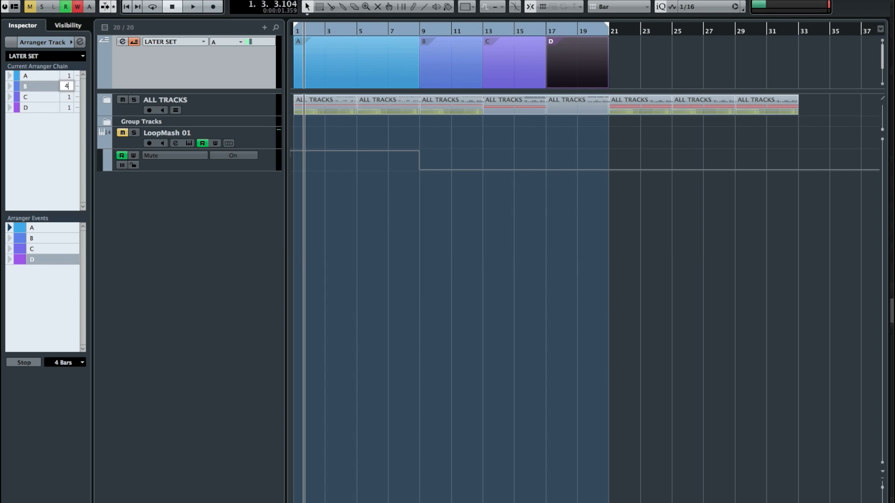
# Set events B and C in the chain to 4 repeats, insert another A before D, and give D 8 repeats.
pyautogui.doubleClick(67, 96)
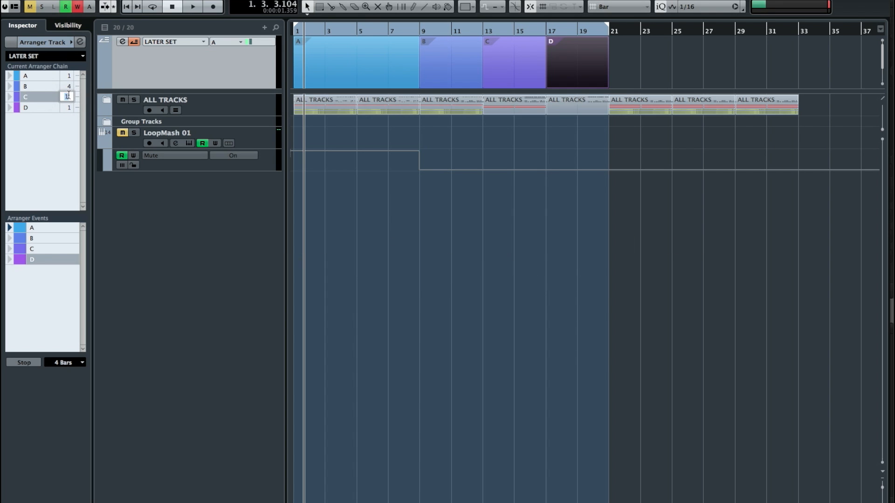
pyautogui.moveTo(29, 73); pyautogui.dragTo(29, 79)
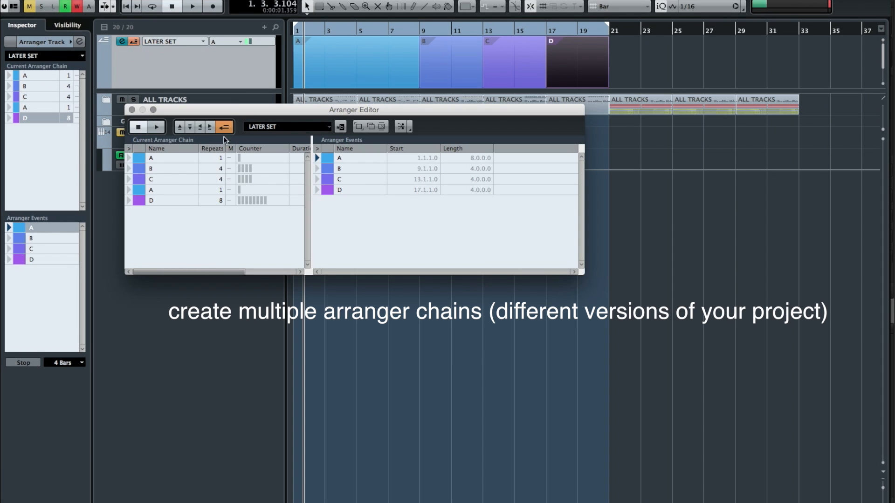
# Rename the LATER SET arranger chain to NEW SET in the Arranger Editor.
pyautogui.click(340, 128)
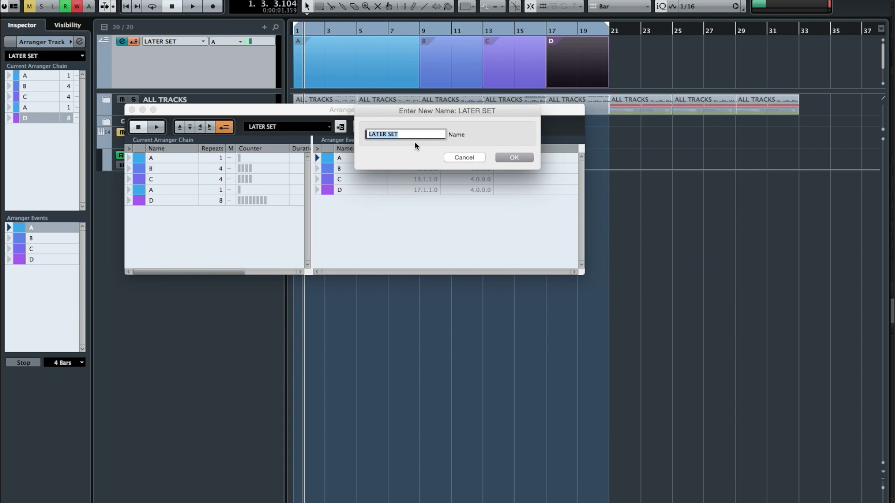
pyautogui.write('NEW S')
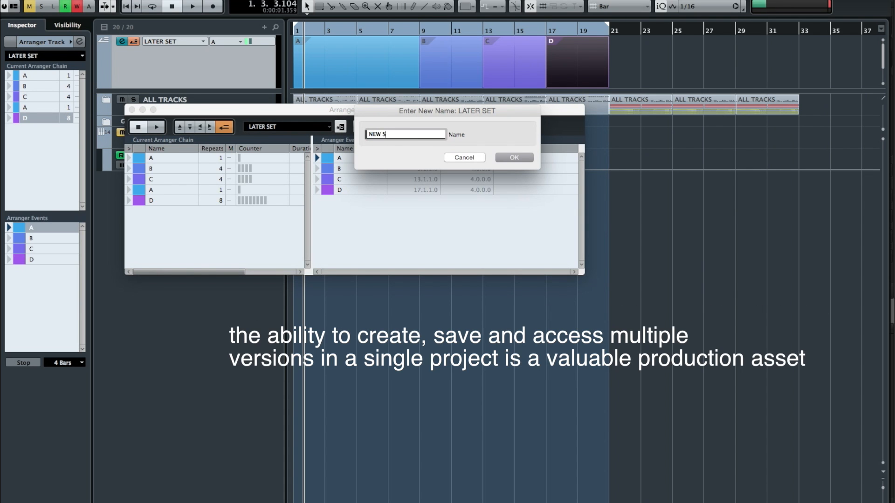
pyautogui.press('Return')
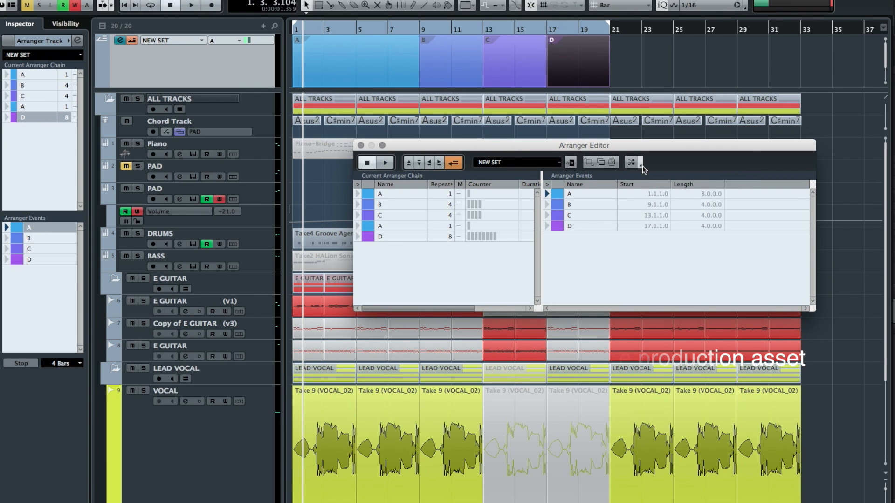
# Flatten the current chain into the current project with Make Real Event Copies enabled.
pyautogui.click(641, 165)
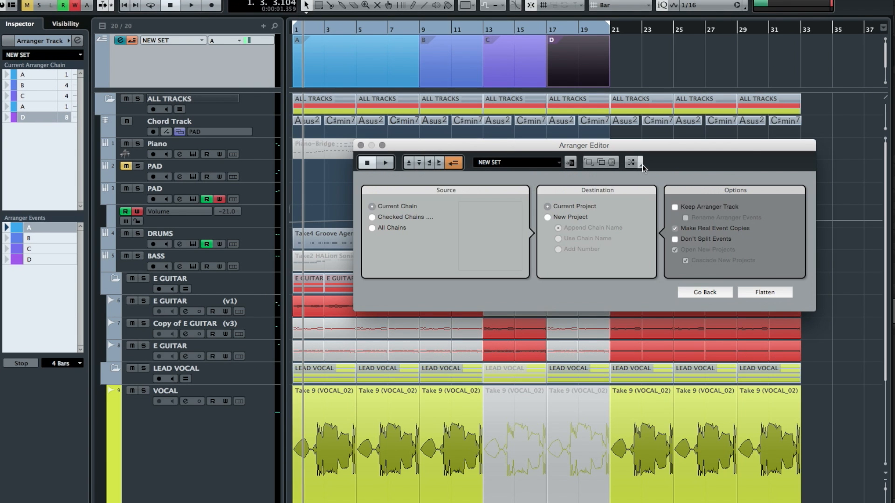
pyautogui.click(675, 229)
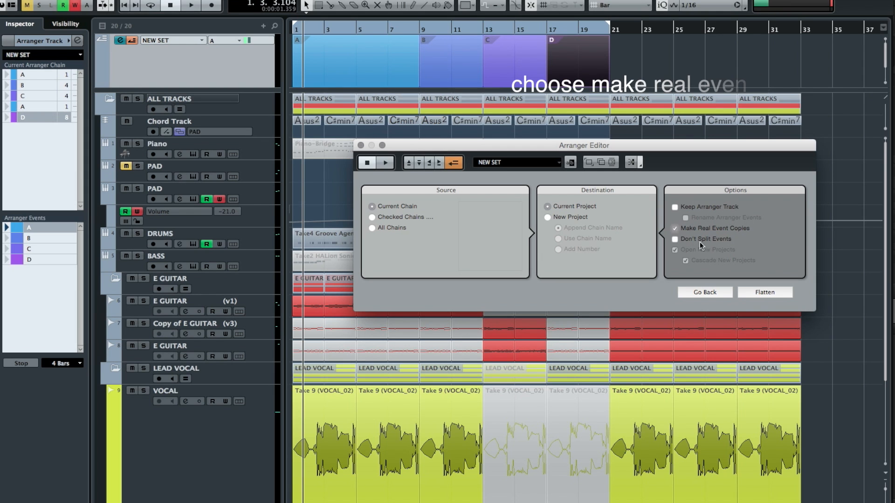
pyautogui.click(764, 292)
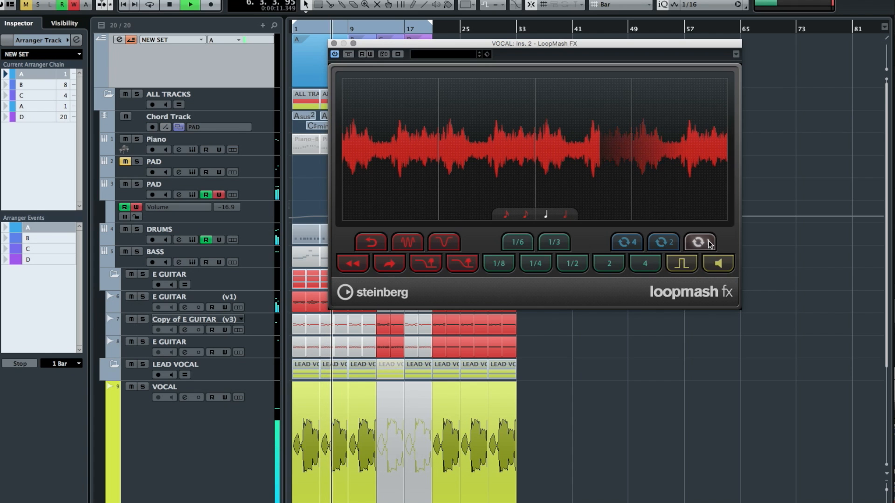
# Trigger LoopMash FX's cycle 1 effect twice and its cycle 2 effect once on the VOCAL track during playback.
pyautogui.click(708, 242)
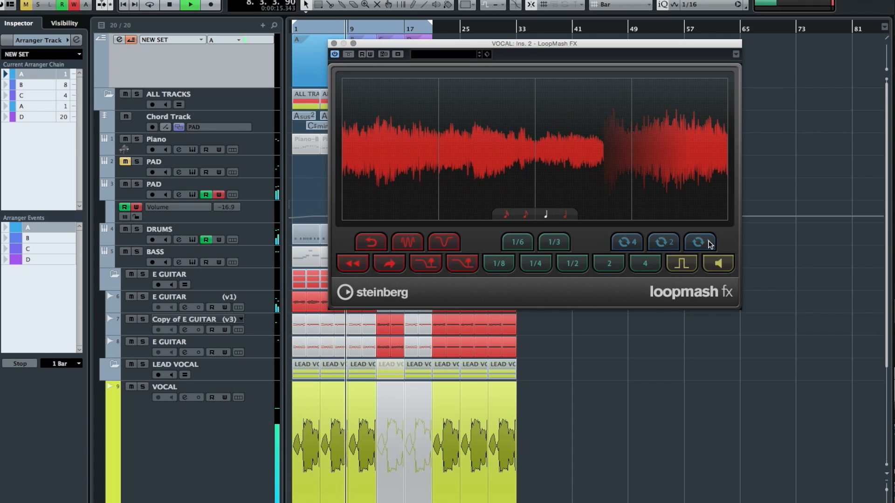
pyautogui.click(709, 244)
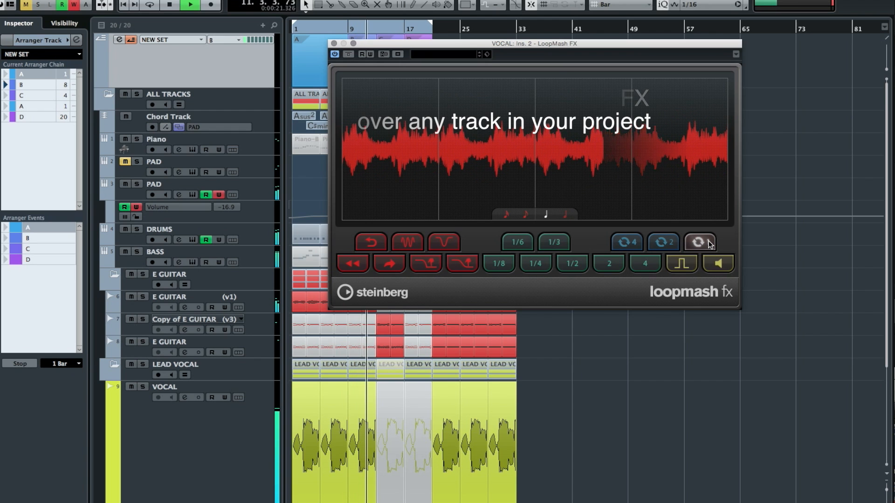
pyautogui.click(660, 243)
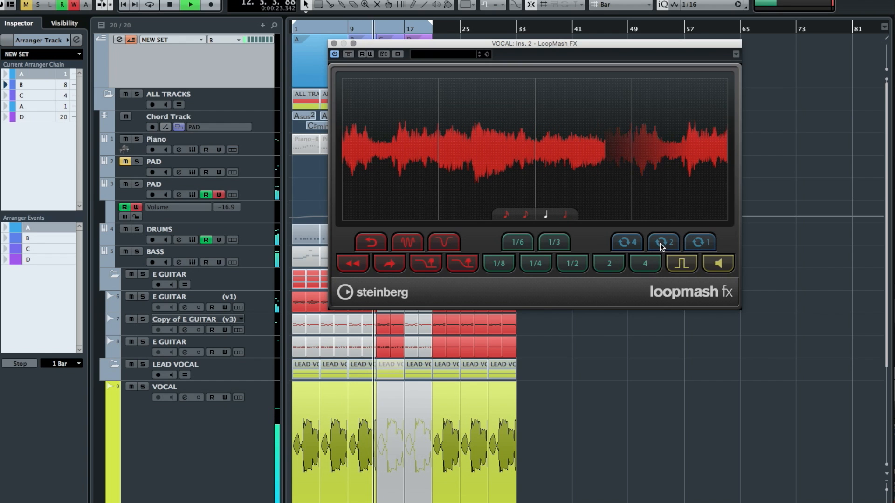